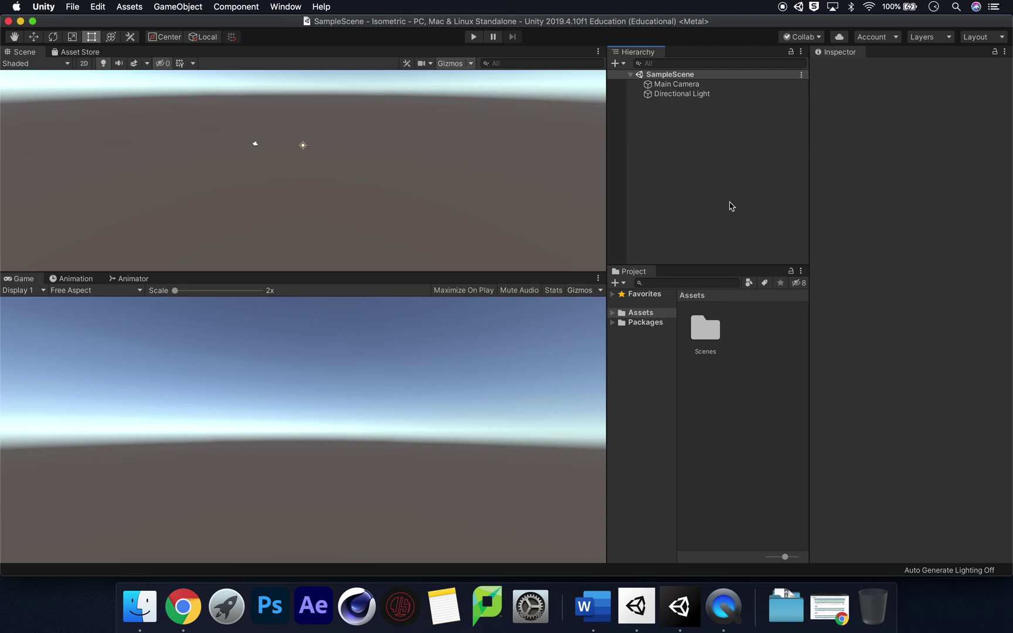
Enlarge the Scene view over the Game view and select the Main Camera
{"action": "left_click_drag", "start_coordinate": [315, 273], "coordinate": [312, 324]}
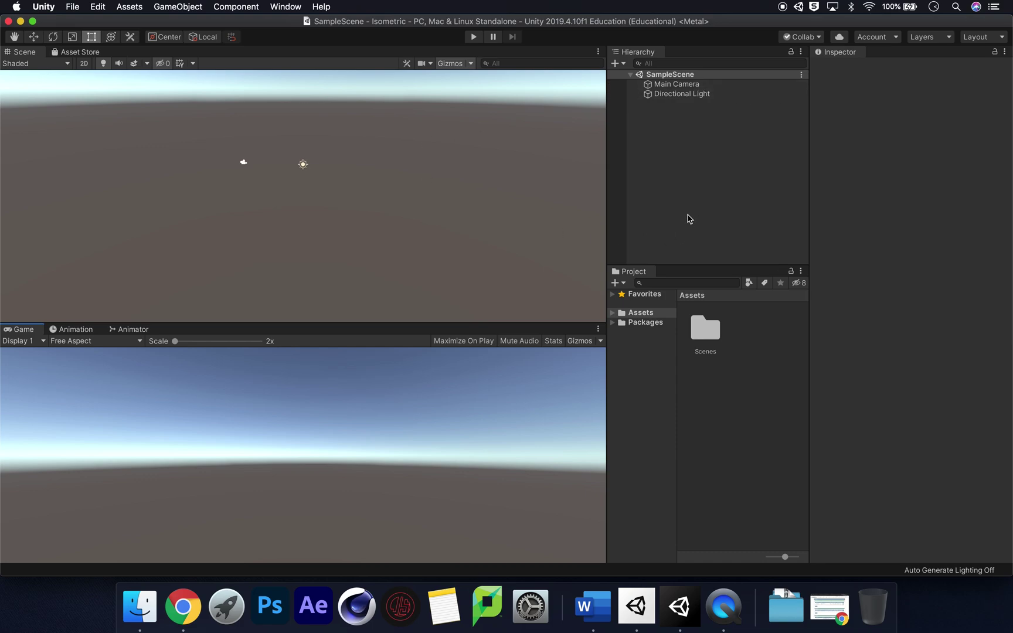
{"action": "left_click", "coordinate": [693, 86]}
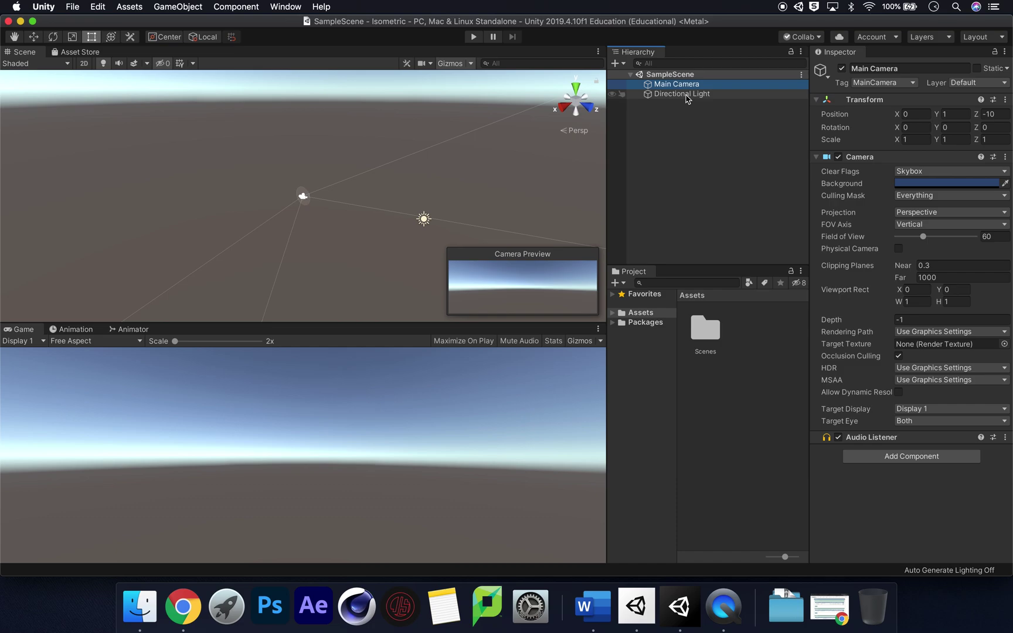
Inspect the Main Camera's Perspective settings: position 0, 1, -10 and field of view 60
{"action": "left_click", "coordinate": [691, 94]}
{"action": "left_click", "coordinate": [638, 87]}
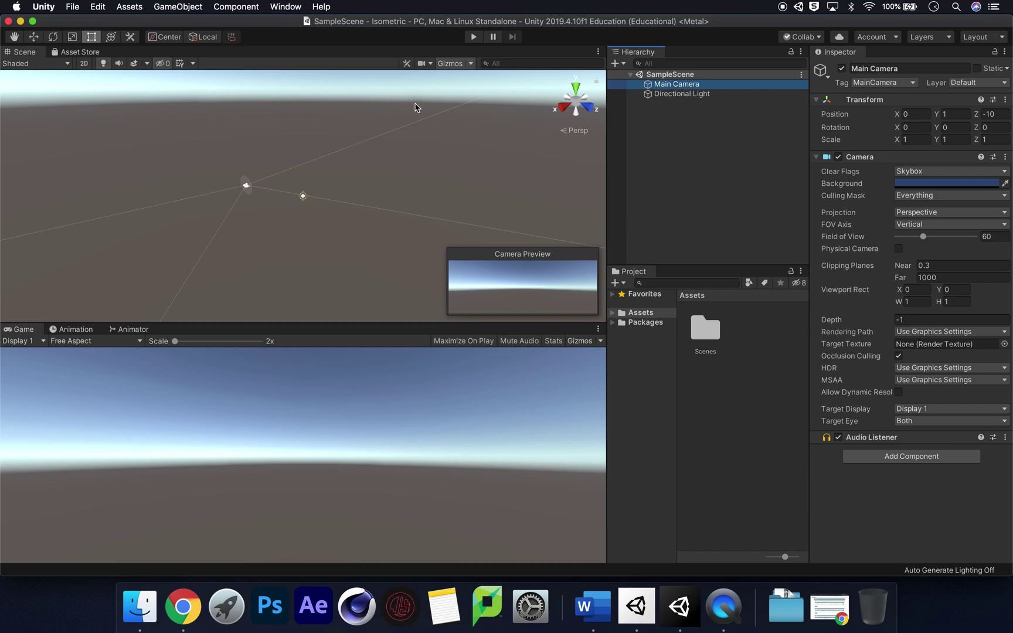
{"action": "left_click", "coordinate": [165, 9]}
Add a Plane through 3D Object > Plane and set its Position Y to 0
{"action": "mouse_move", "coordinate": [181, 44]}
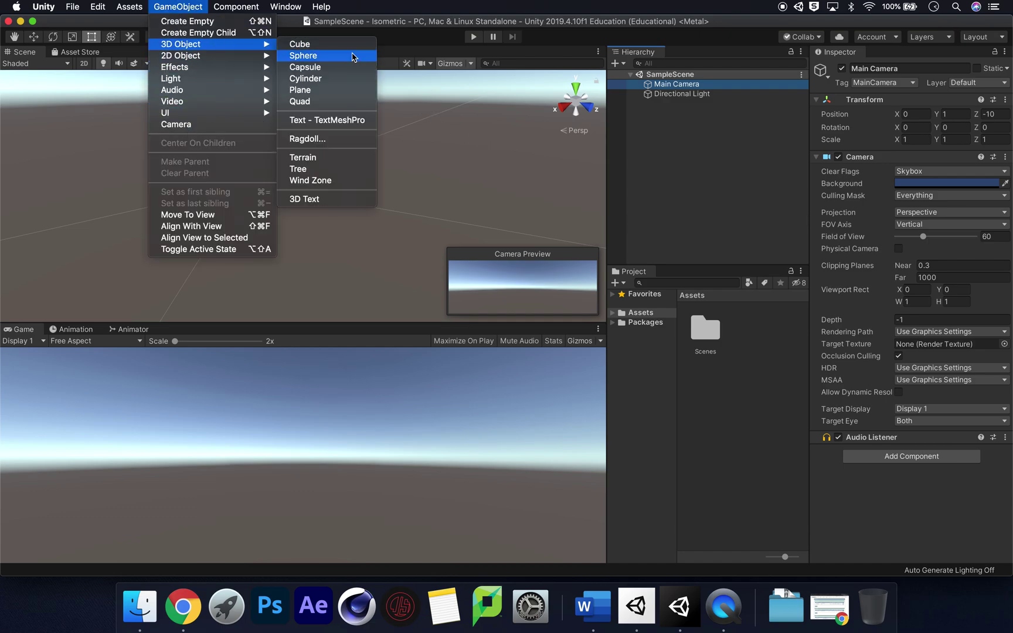
{"action": "left_click", "coordinate": [331, 90]}
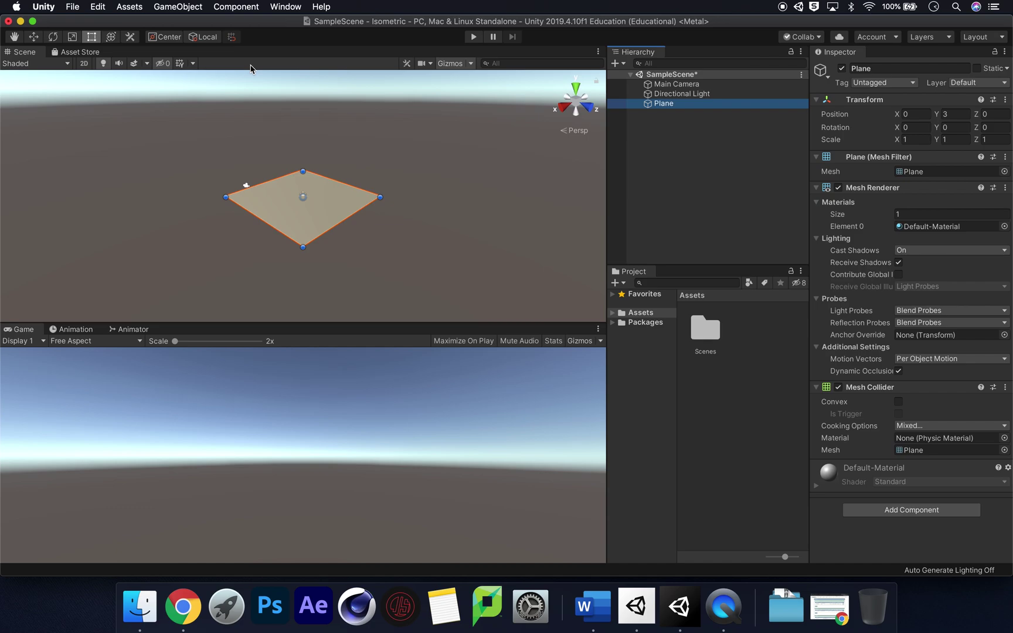
{"action": "left_click", "coordinate": [909, 116]}
{"action": "left_click", "coordinate": [957, 115]}
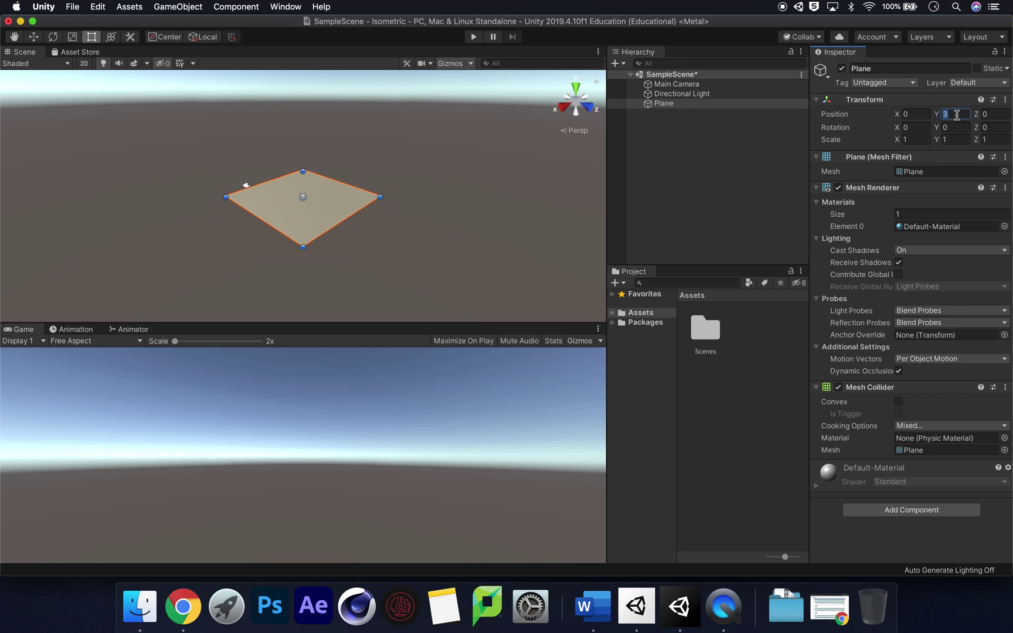
{"action": "type", "text": "0"}
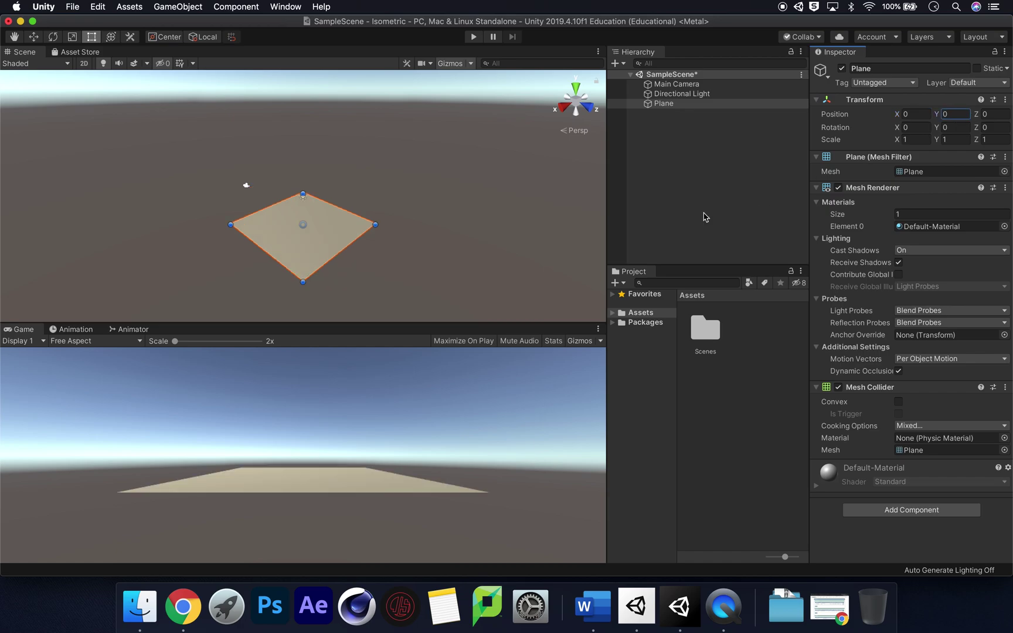
{"action": "left_click", "coordinate": [691, 85]}
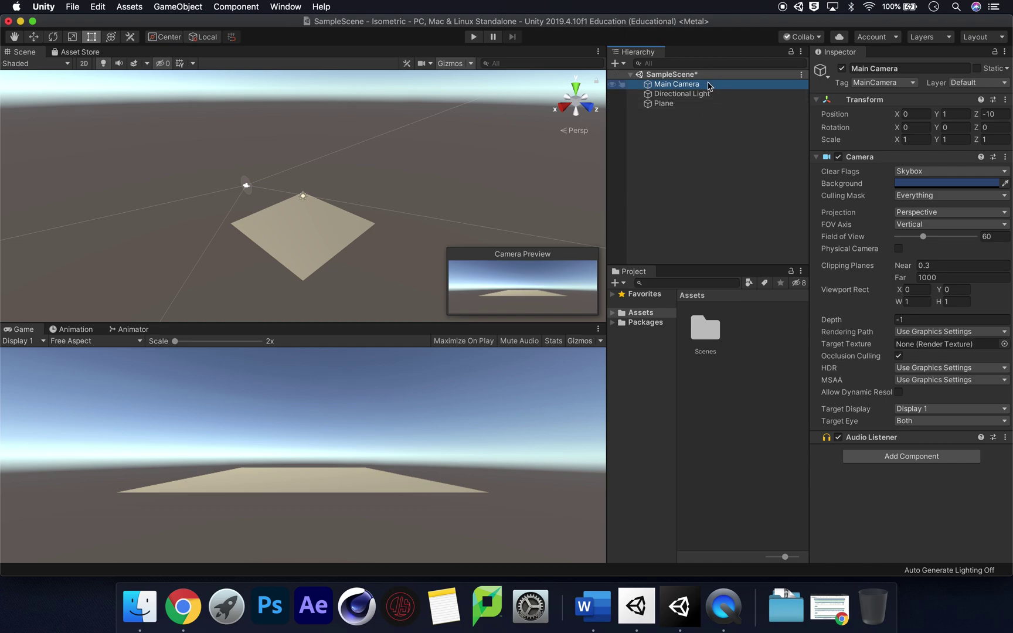
Delete the Main Camera, leaving only the Directional Light and Plane in the Hierarchy
{"action": "right_click", "coordinate": [708, 83]}
{"action": "left_click", "coordinate": [743, 141]}
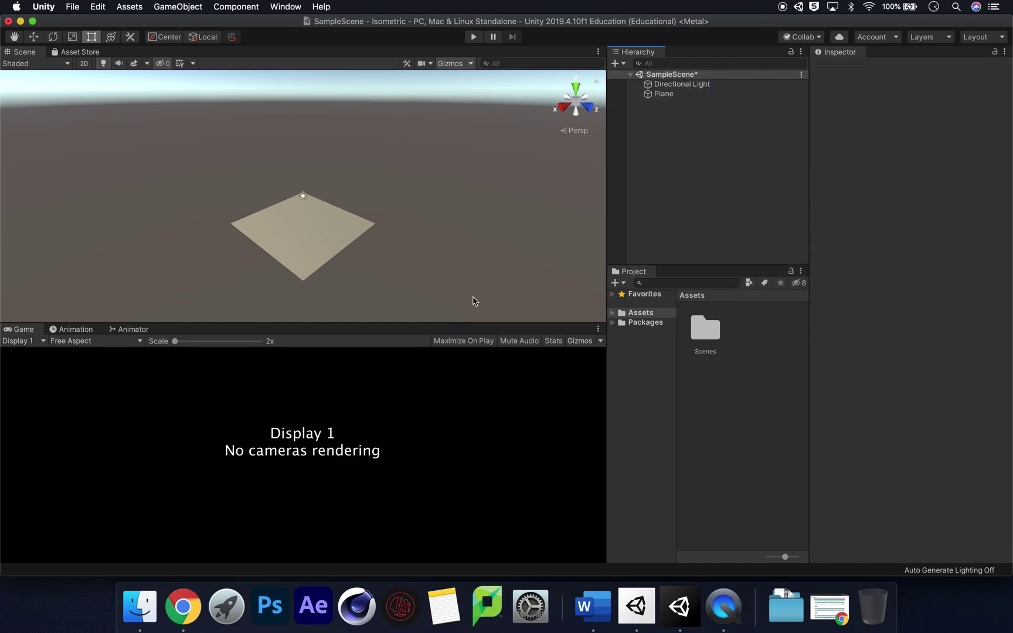
{"action": "left_click_drag", "start_coordinate": [323, 322], "coordinate": [323, 316]}
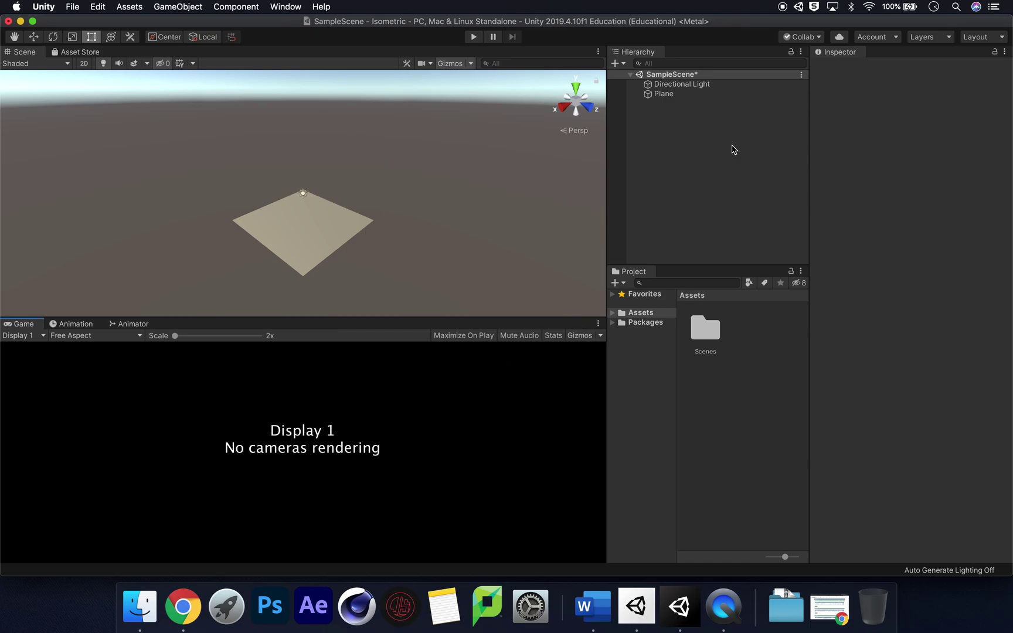
{"action": "right_click", "coordinate": [692, 136]}
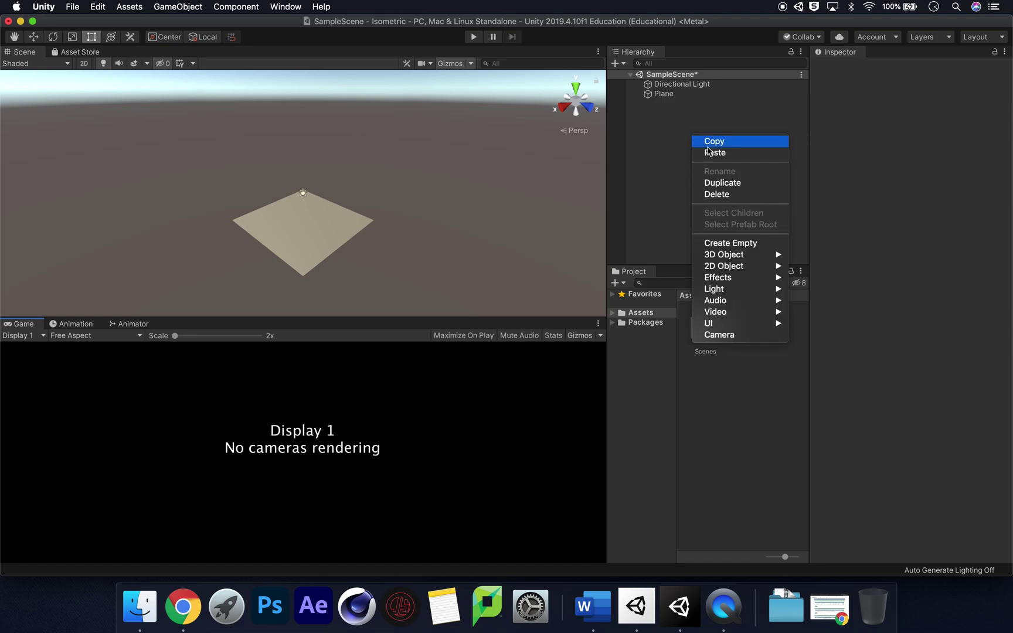
Create an empty GameObject at 0, 0, 0 and rename it CameraTarget
{"action": "left_click", "coordinate": [747, 243]}
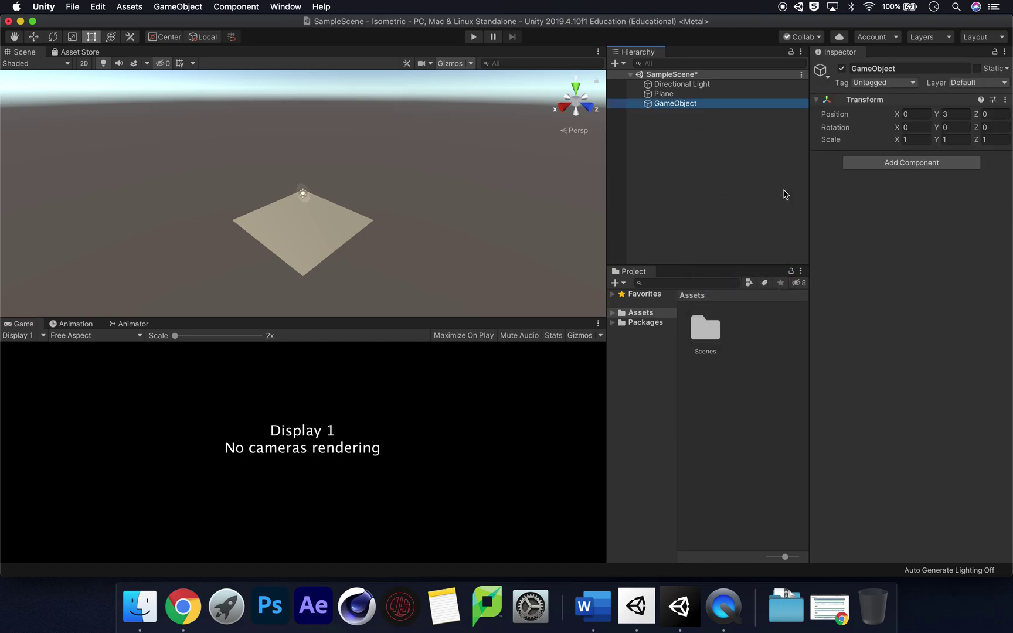
{"action": "left_click", "coordinate": [918, 69]}
{"action": "type", "text": "Came"}
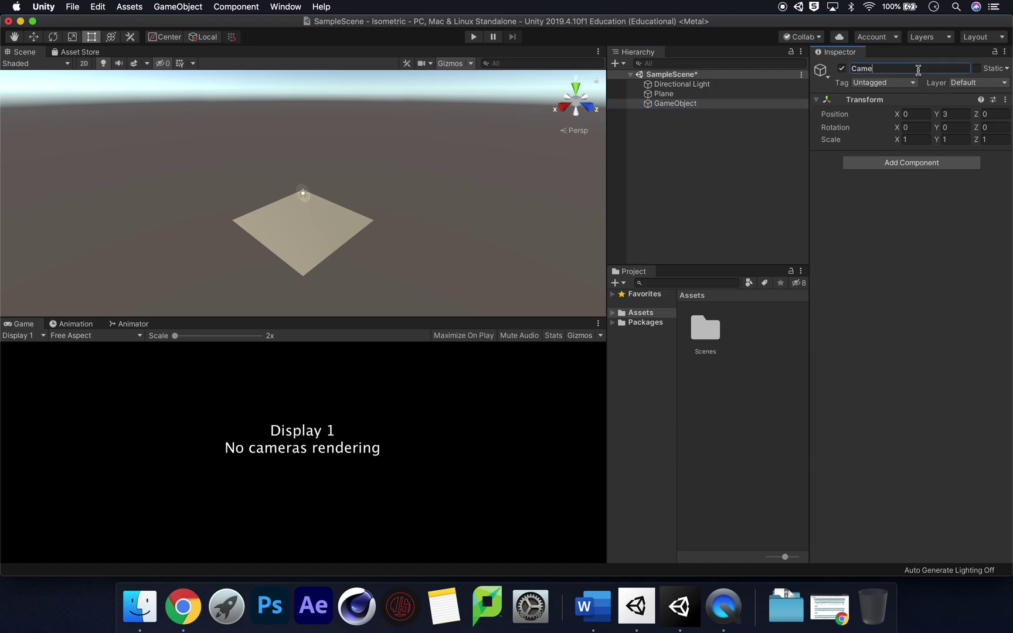
{"action": "type", "text": "raTarget"}
{"action": "key", "text": "Return"}
{"action": "left_click", "coordinate": [733, 104]}
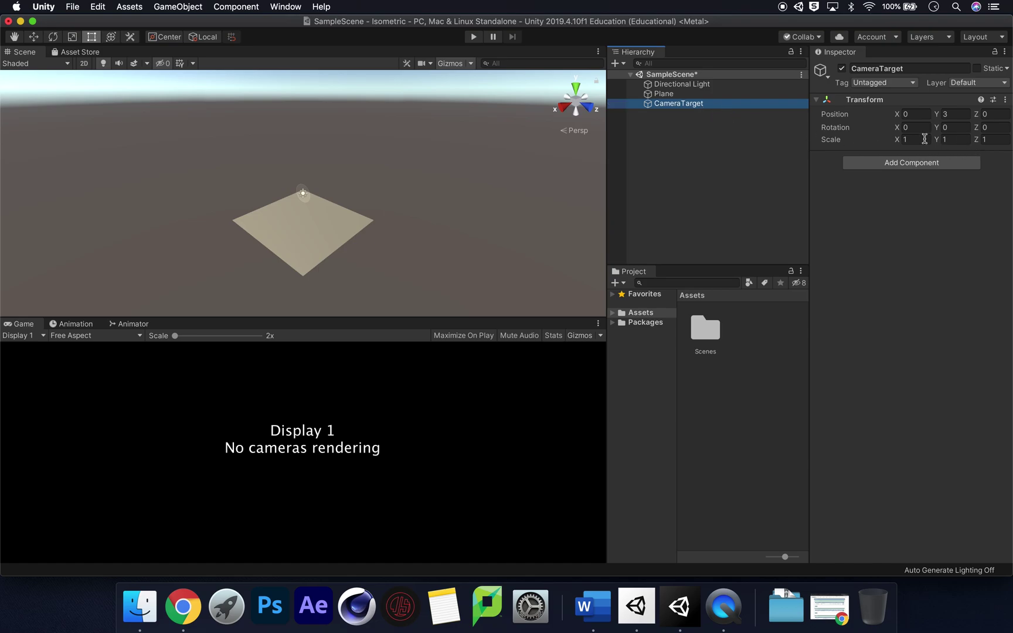
{"action": "left_click", "coordinate": [950, 116]}
Give CameraTarget Position Y 0, Rotation X 30 and Rotation Y 45
{"action": "type", "text": "0"}
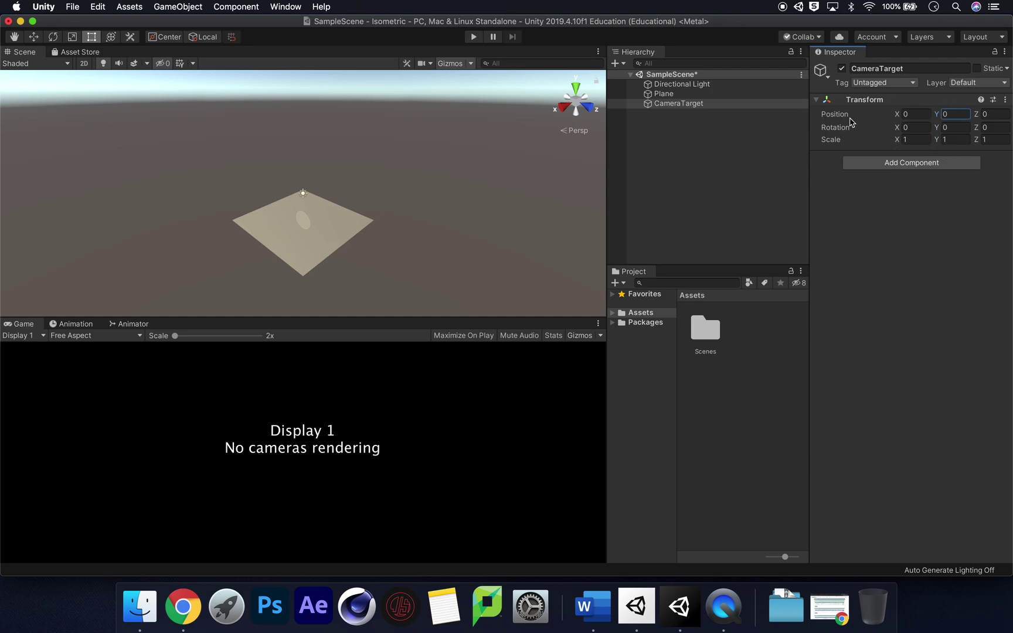
{"action": "left_click", "coordinate": [919, 124]}
{"action": "type", "text": "30"}
{"action": "left_click", "coordinate": [952, 127]}
{"action": "type", "text": "45"}
Add a child Camera under CameraTarget and raise it to local Y 2.92 with the Move tool
{"action": "right_click", "coordinate": [714, 109]}
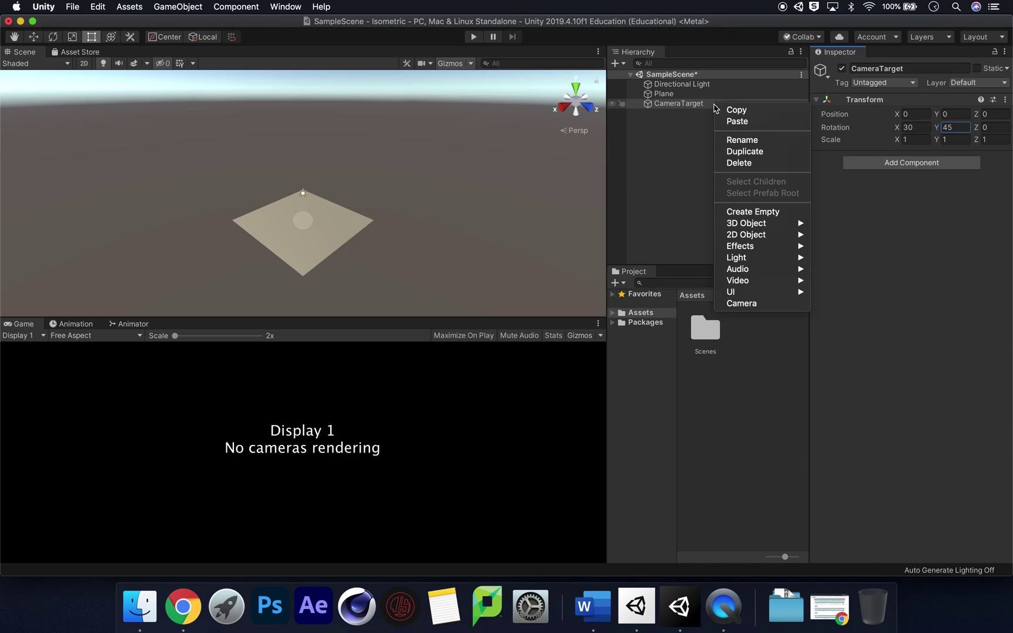
{"action": "left_click", "coordinate": [762, 305]}
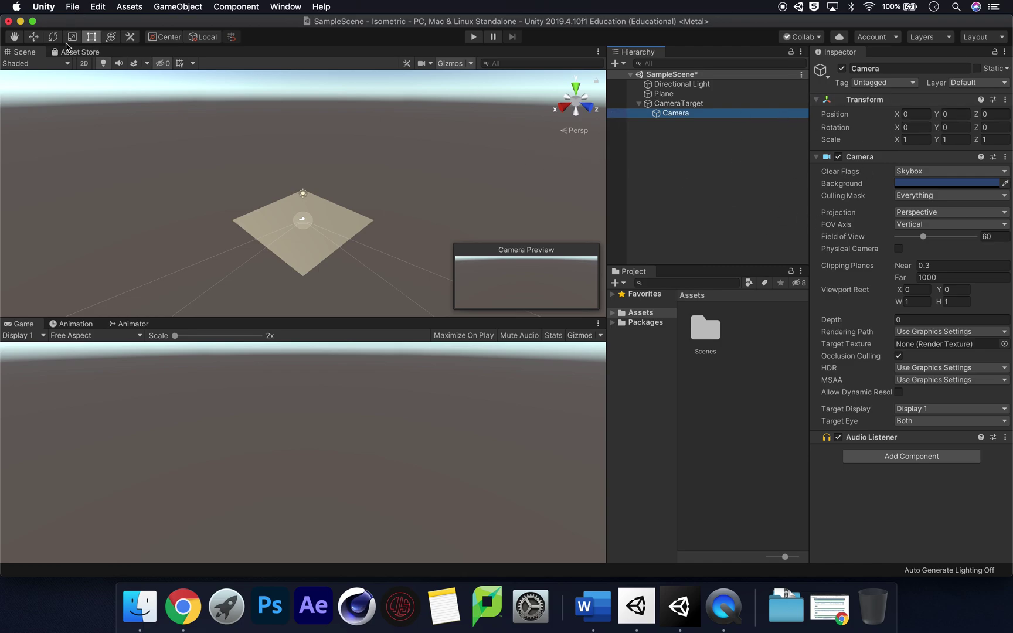
{"action": "left_click", "coordinate": [33, 36]}
{"action": "mouse_move", "coordinate": [303, 203]}
{"action": "left_mouse_down"}
{"action": "mouse_move", "coordinate": [299, 185]}
{"action": "mouse_move", "coordinate": [300, 193]}
{"action": "left_mouse_up"}
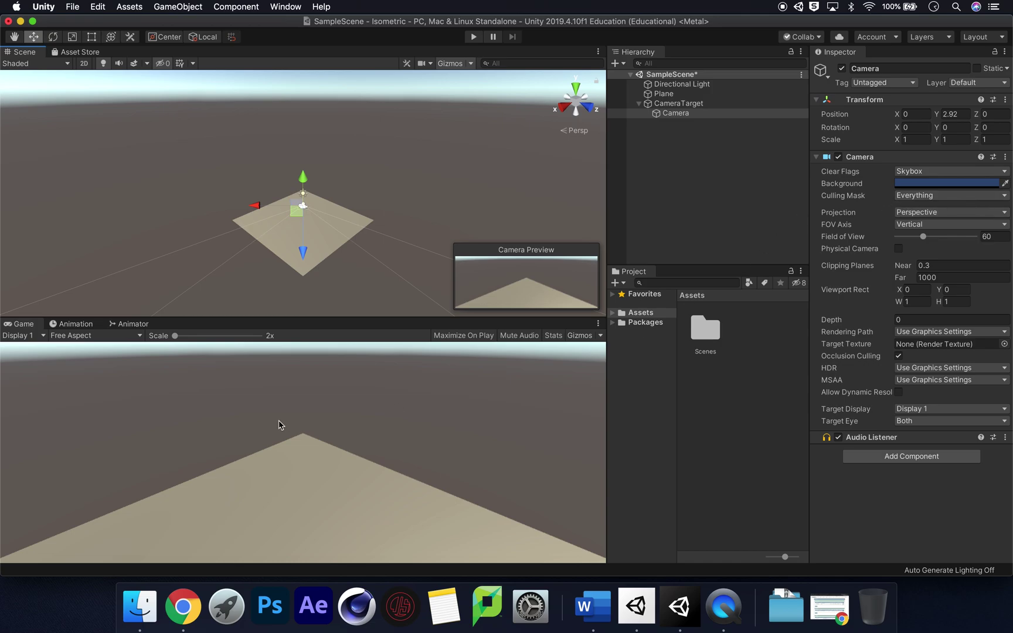
{"action": "left_click", "coordinate": [931, 213]}
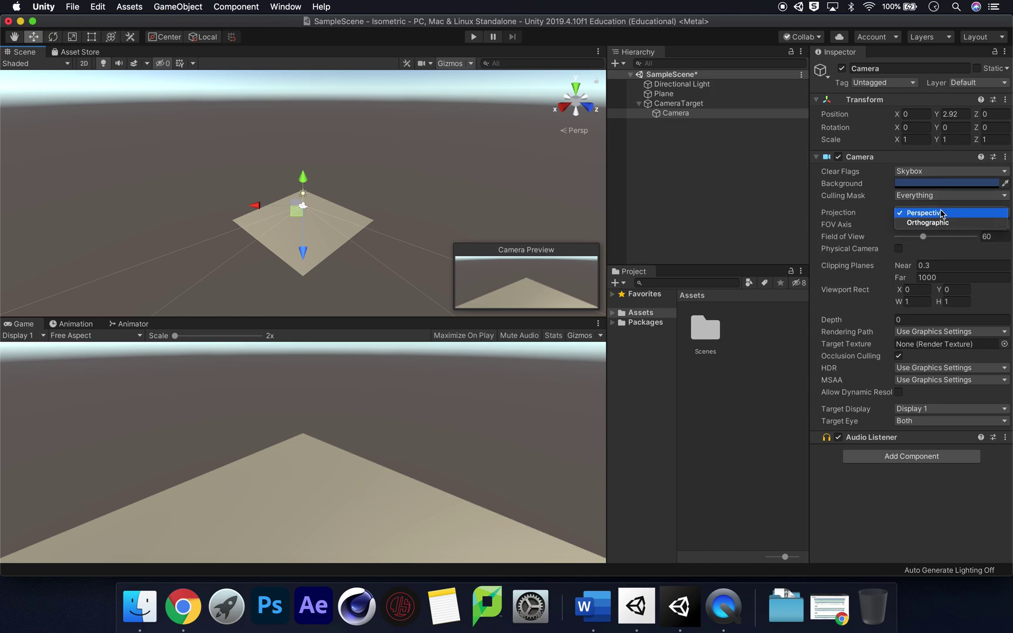
Make the camera Orthographic, move it to Y 0.28, Z -7.23, and shrink Size to 4.01
{"action": "left_click", "coordinate": [941, 223]}
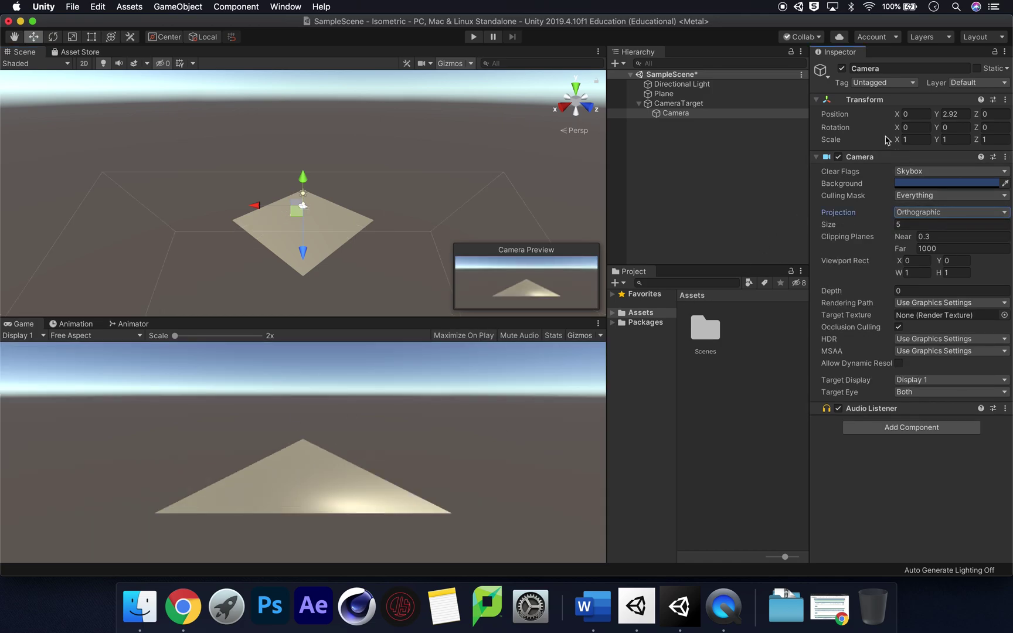
{"action": "left_click_drag", "start_coordinate": [301, 259], "coordinate": [293, 215]}
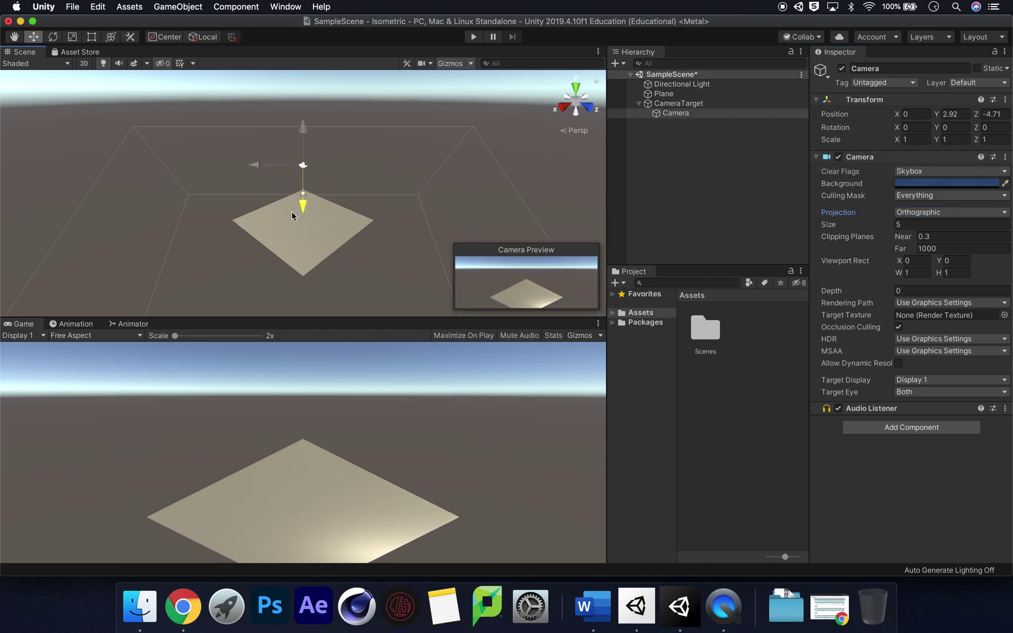
{"action": "left_click_drag", "start_coordinate": [303, 144], "coordinate": [304, 154]}
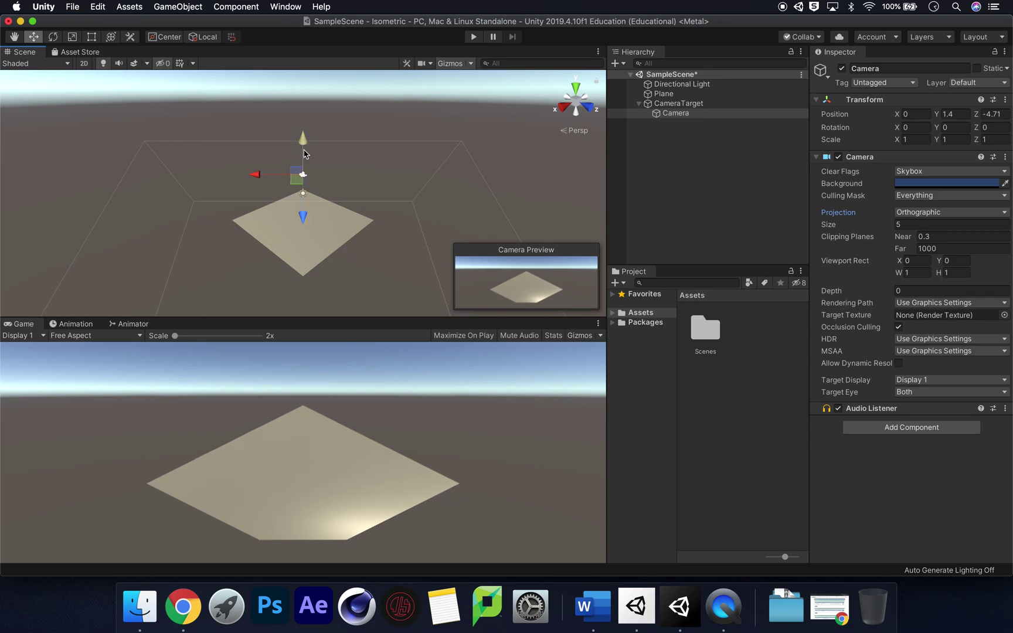
{"action": "left_click_drag", "start_coordinate": [302, 212], "coordinate": [300, 205]}
{"action": "left_click_drag", "start_coordinate": [300, 198], "coordinate": [307, 126]}
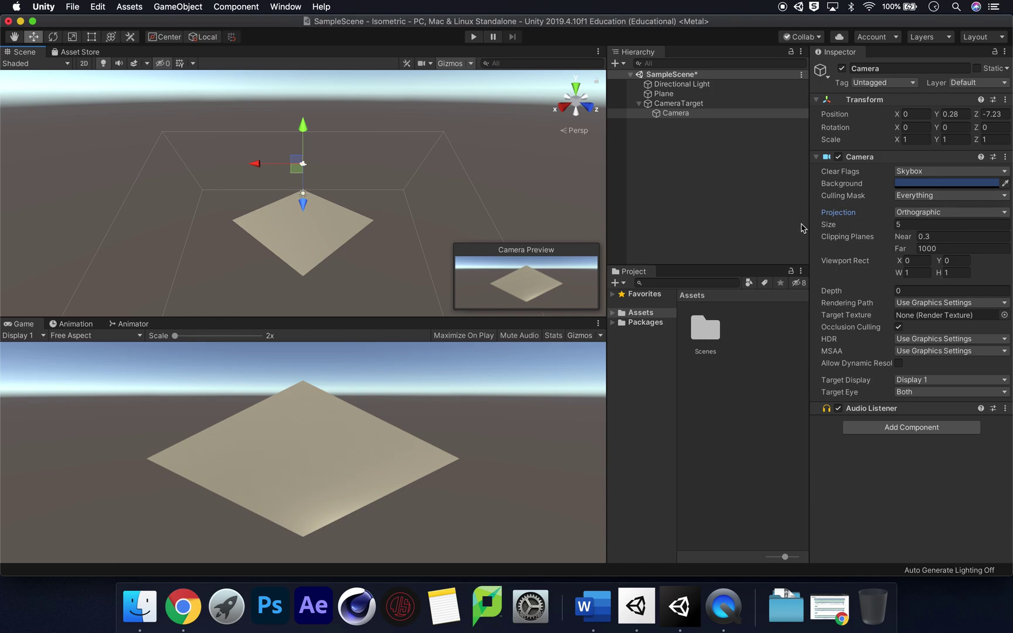
{"action": "left_click_drag", "start_coordinate": [828, 227], "coordinate": [806, 229]}
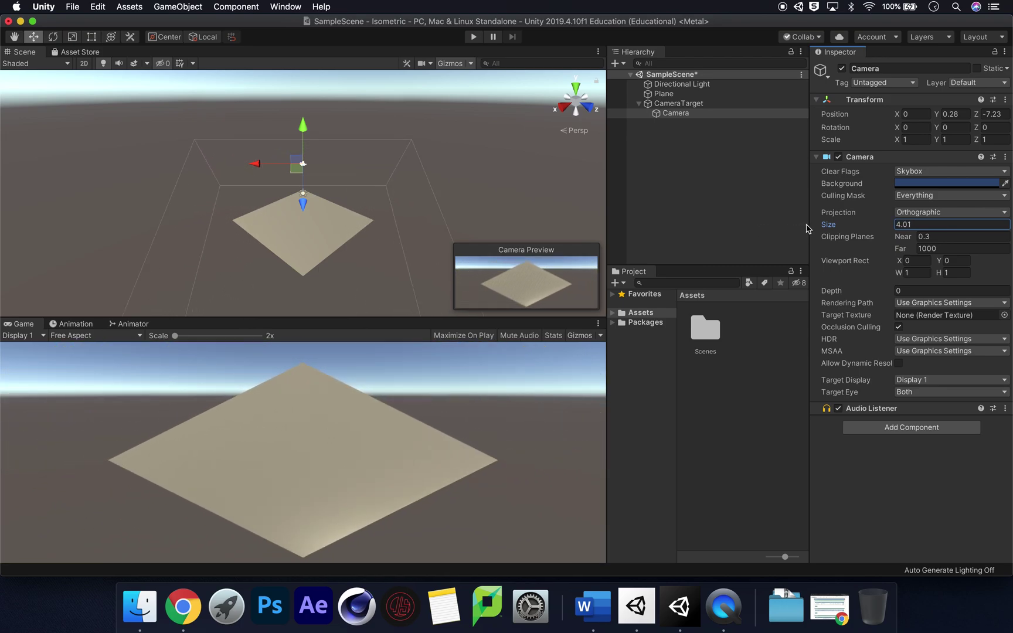
Enter 5 as the camera's Size and orbit the Scene view to check the isometric diamond
{"action": "left_click", "coordinate": [840, 223]}
{"action": "type", "text": "5"}
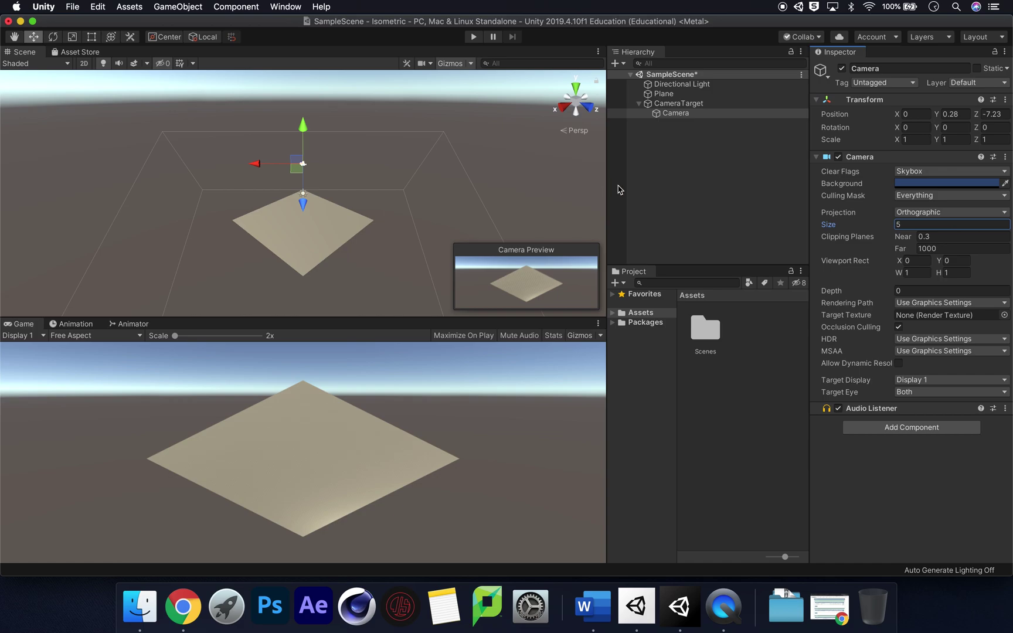
{"action": "left_click_drag", "start_coordinate": [518, 177], "coordinate": [473, 181], "text": "alt"}
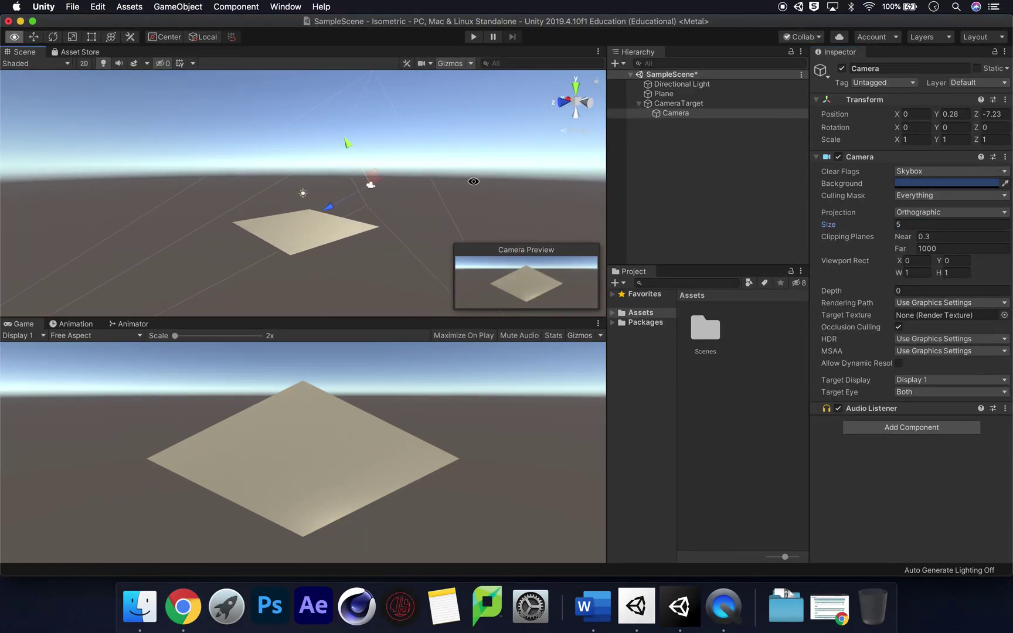
{"action": "left_click_drag", "start_coordinate": [324, 242], "coordinate": [460, 169], "text": "alt"}
{"action": "left_click", "coordinate": [674, 104]}
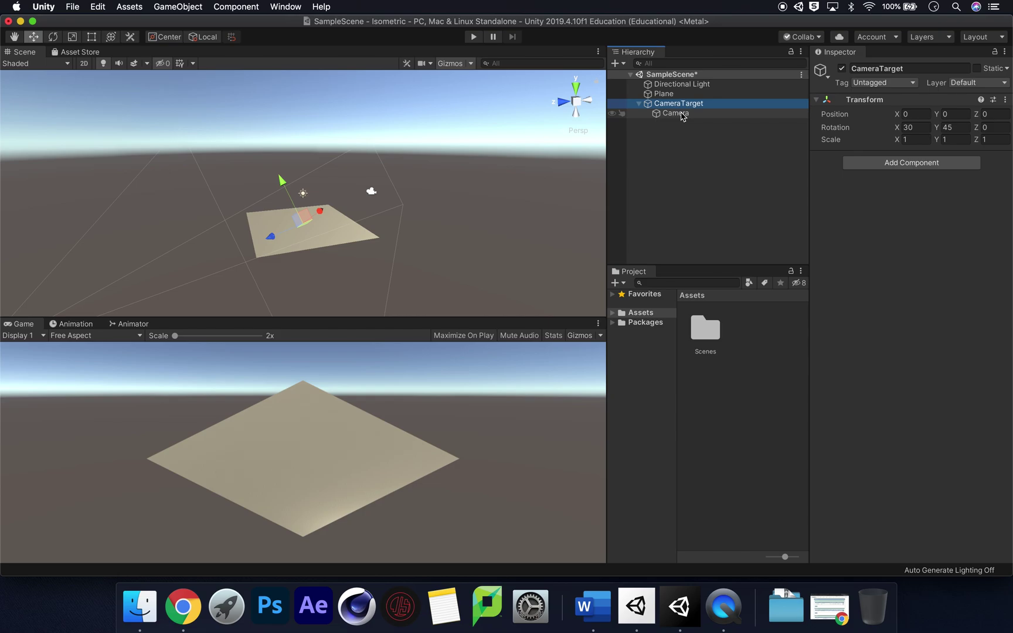
{"action": "left_click", "coordinate": [677, 113]}
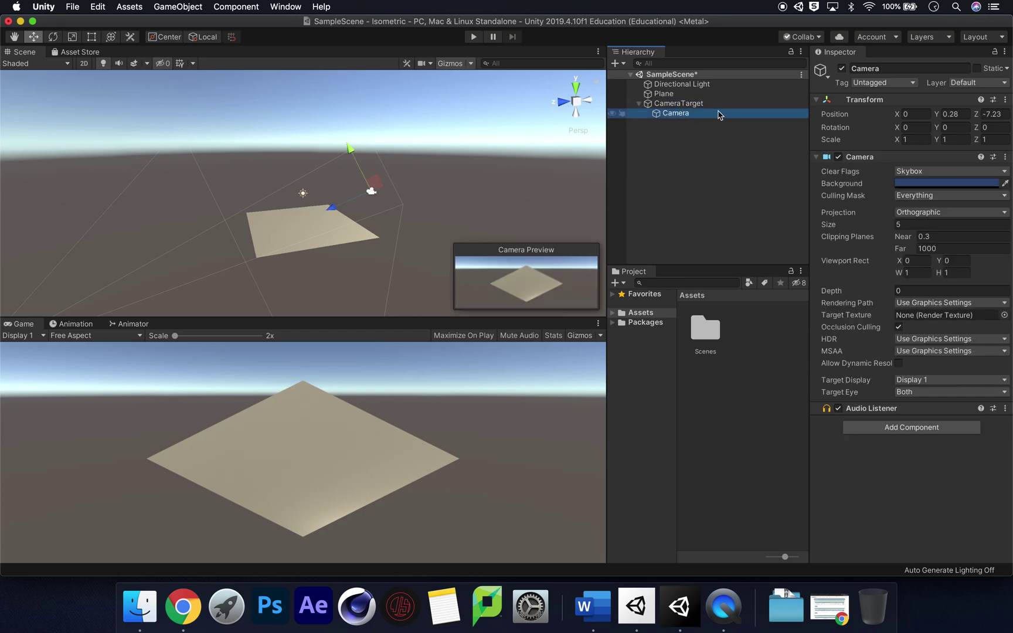